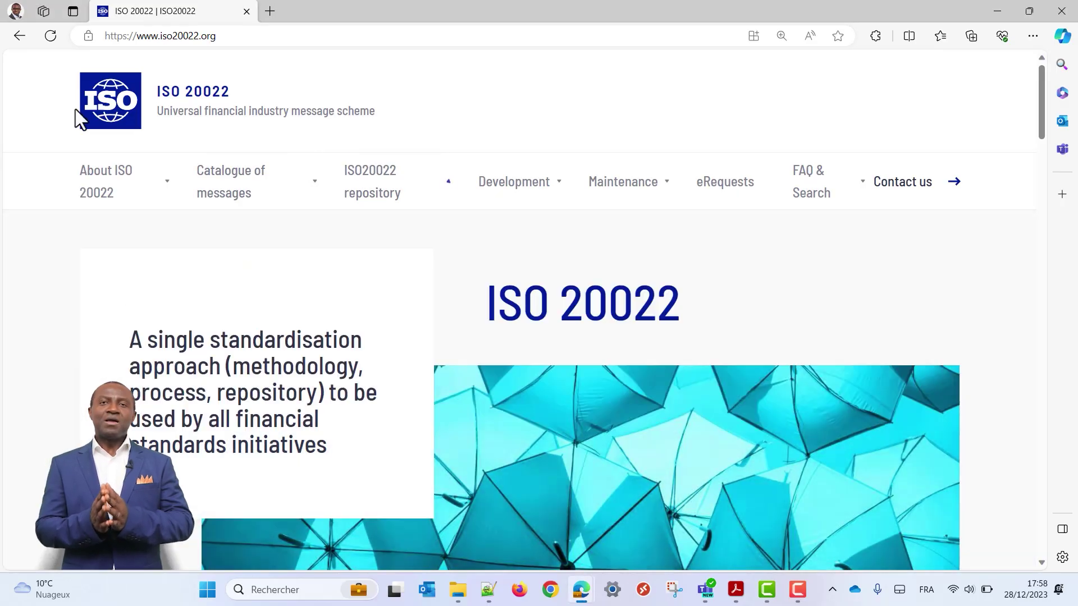
- Search the ISO 20022 Messages Archive for pacs.008.001.08
click(115, 108)
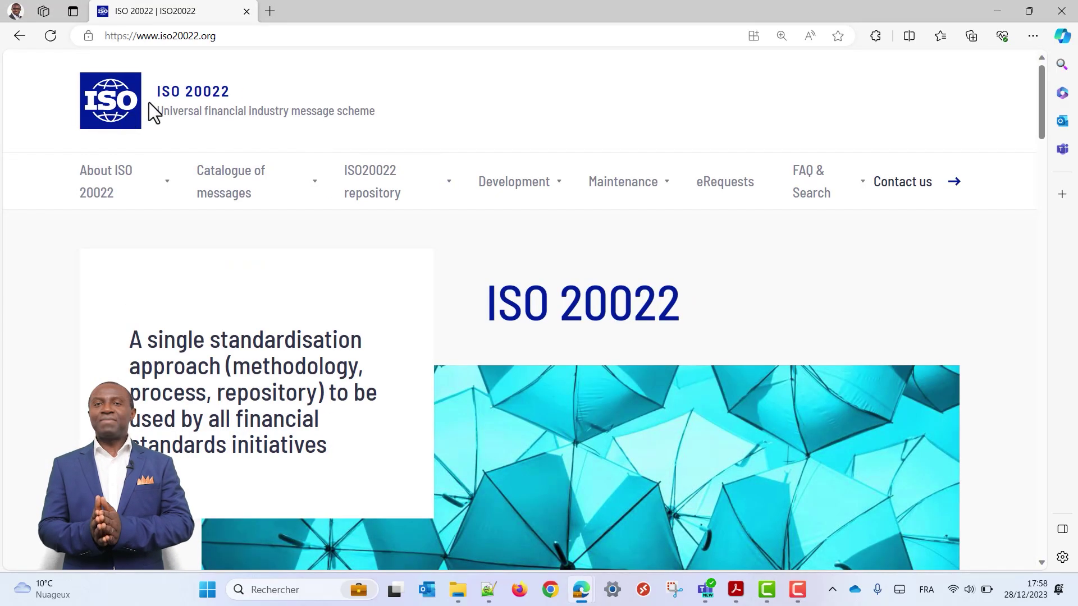
mouse_move(230, 181)
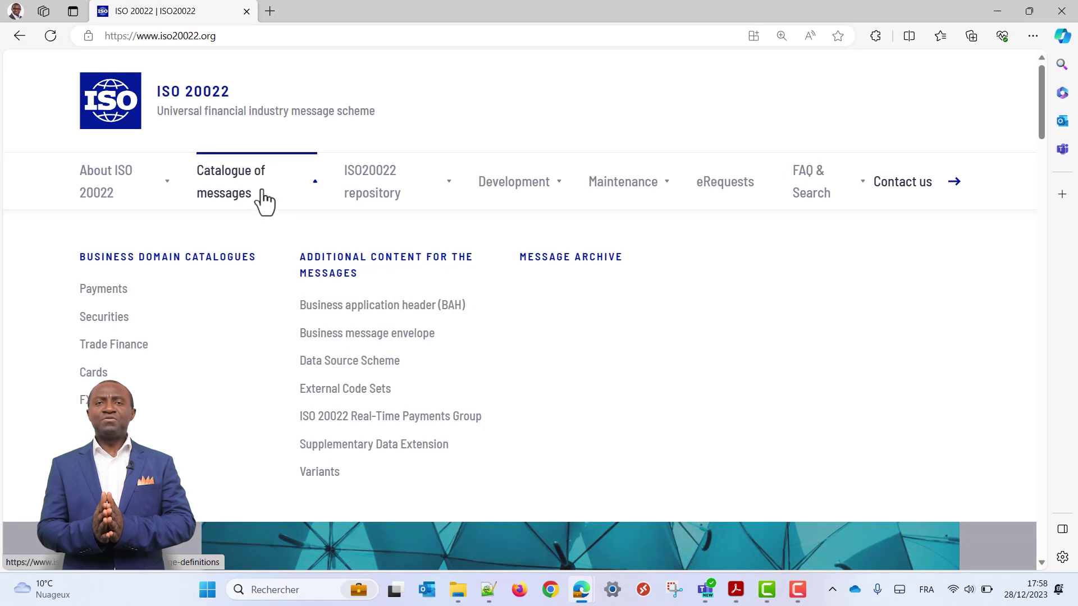
click(578, 262)
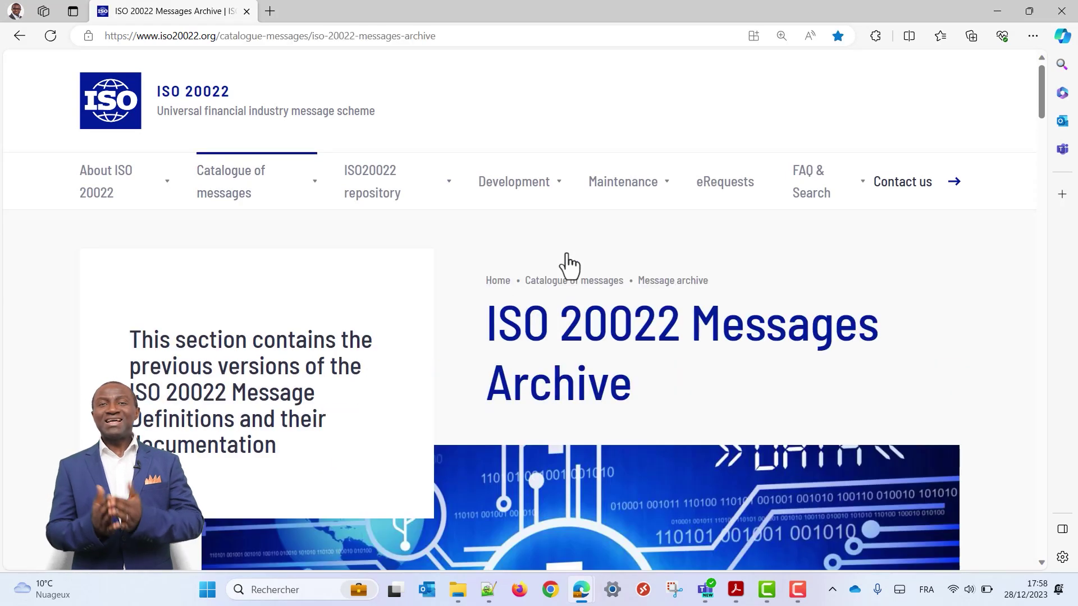
scroll(569, 260, down, 5)
scroll(567, 261, down, 5)
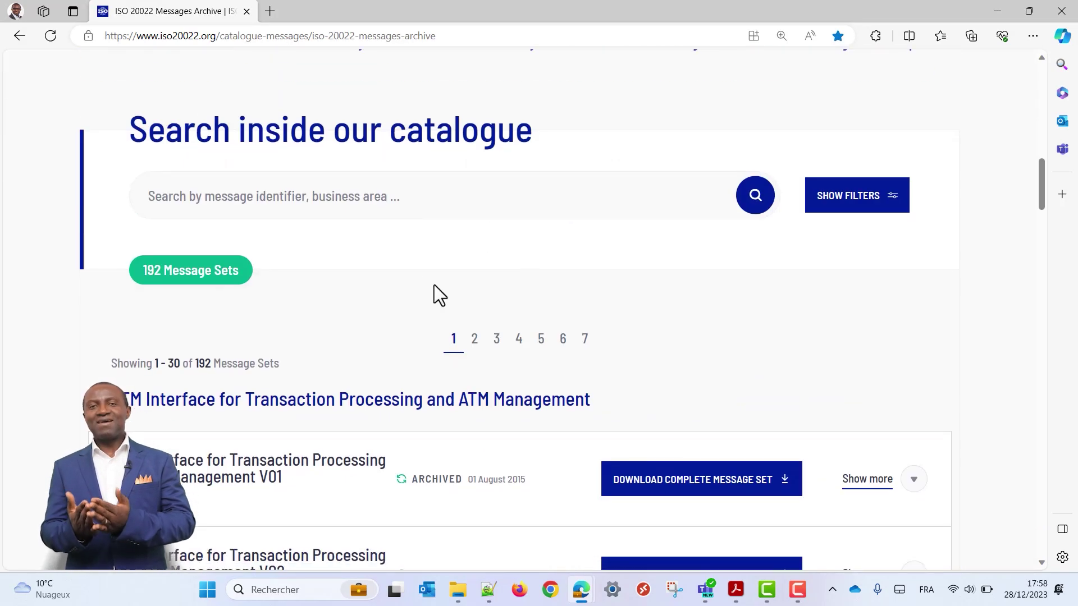
click(287, 206)
text(pacs.008.001.08)
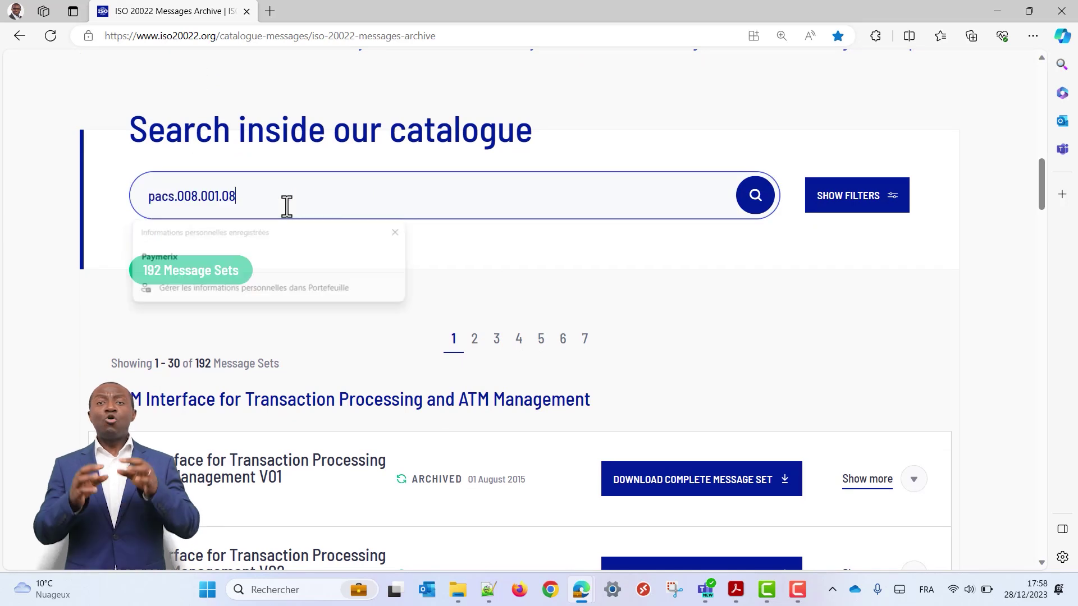
click(750, 205)
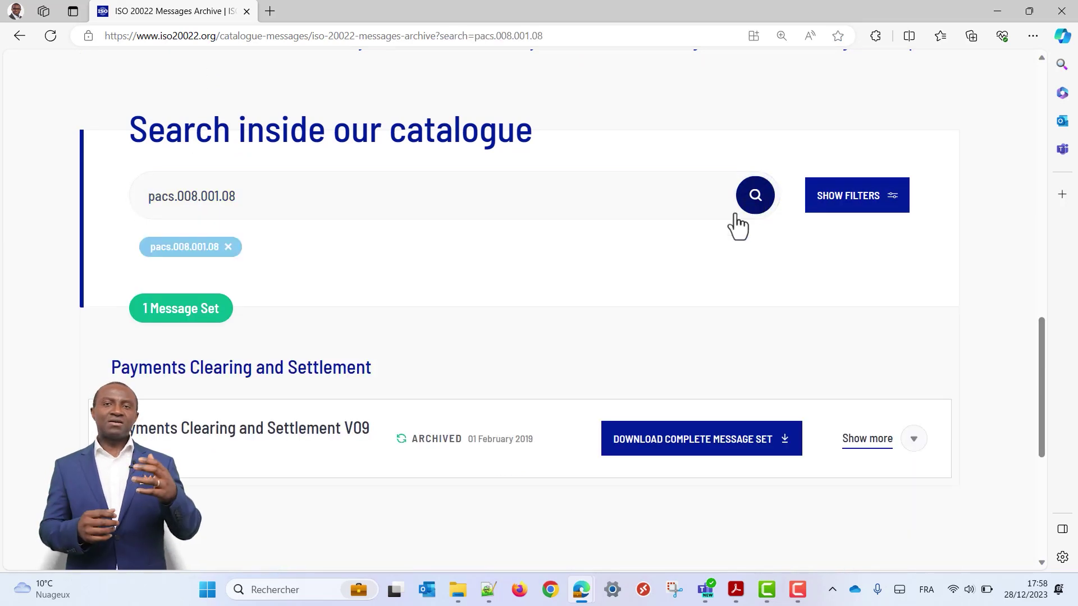
scroll(724, 245, down, 2)
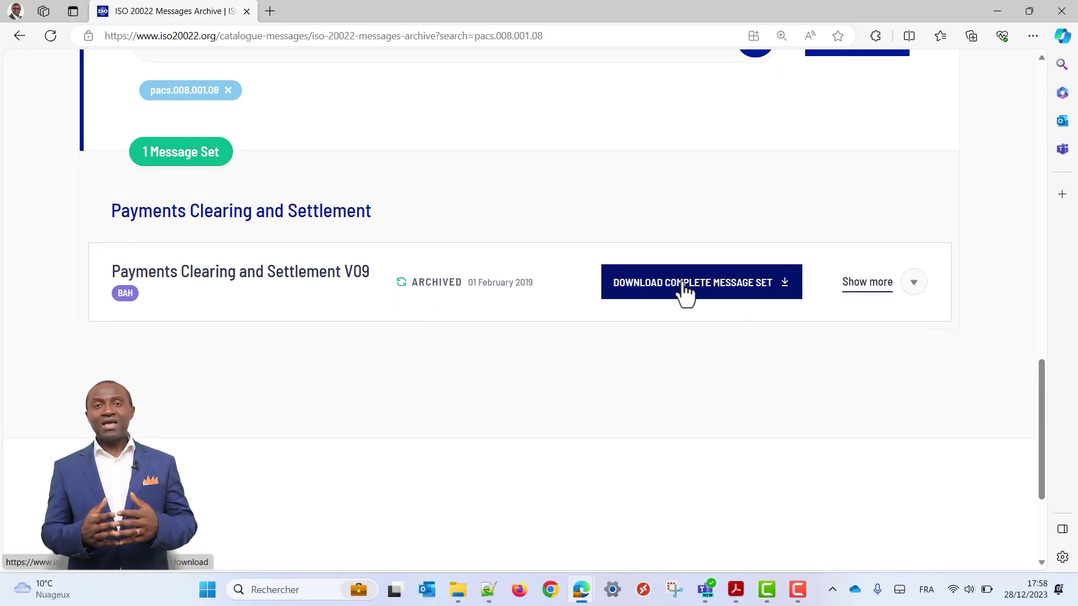
- Start downloading the Payments Clearing and Settlement V09 message set, then cancel the save
click(711, 297)
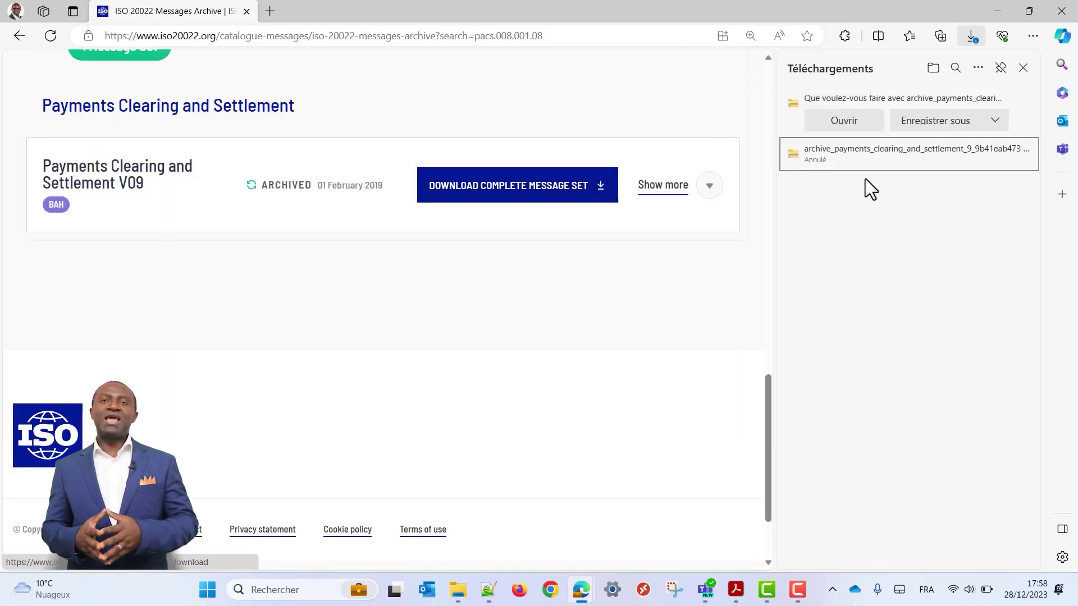
click(941, 126)
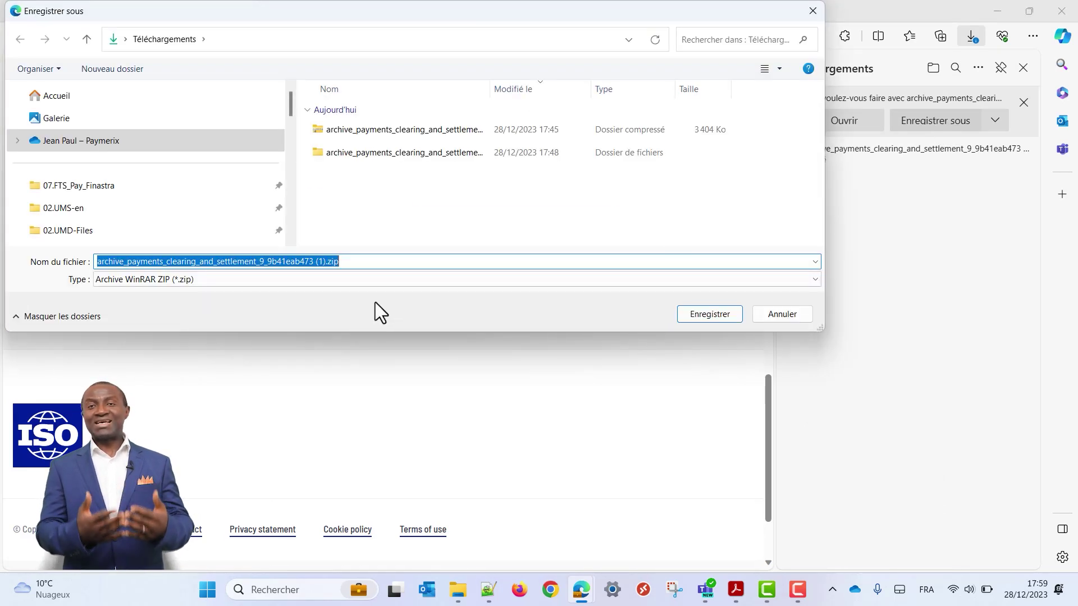
click(787, 319)
mouse_move(458, 589)
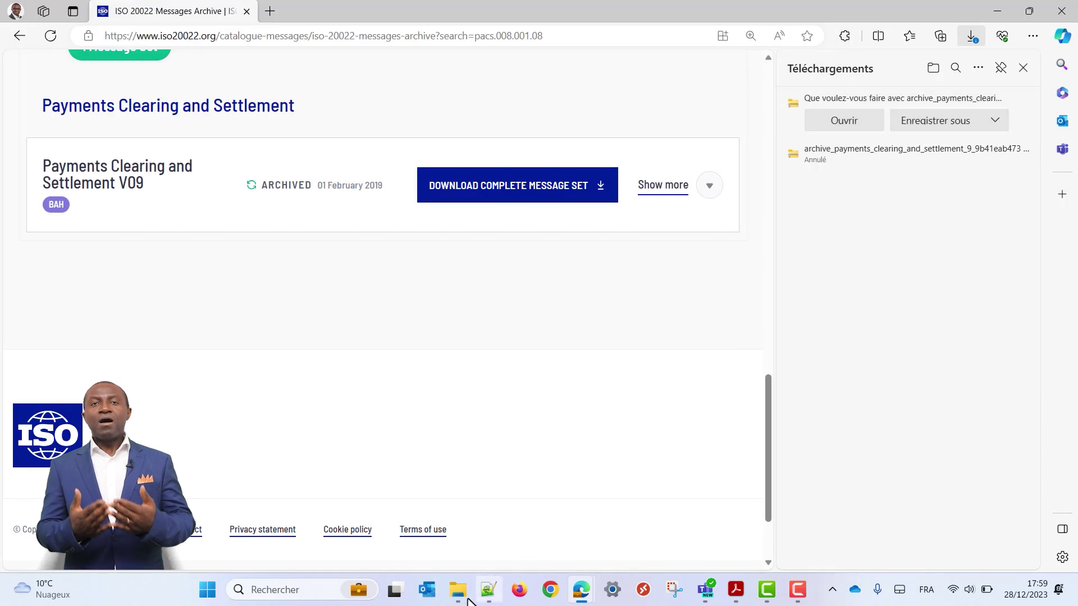
- Open the nested Payments Clearing and Settlement - V09 folder under Downloads, widening the name column
click(417, 547)
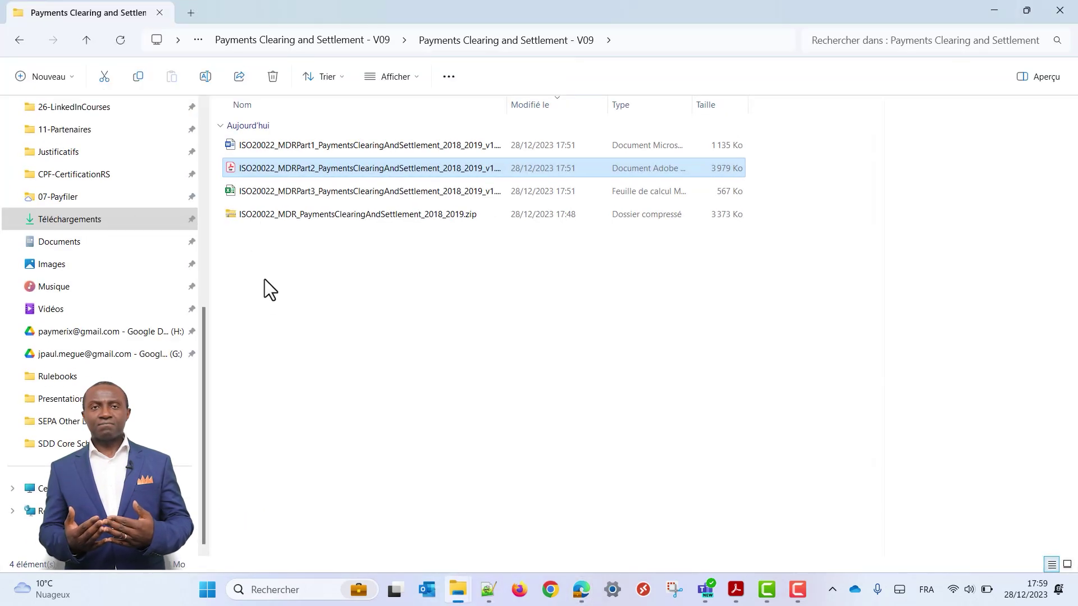
click(83, 226)
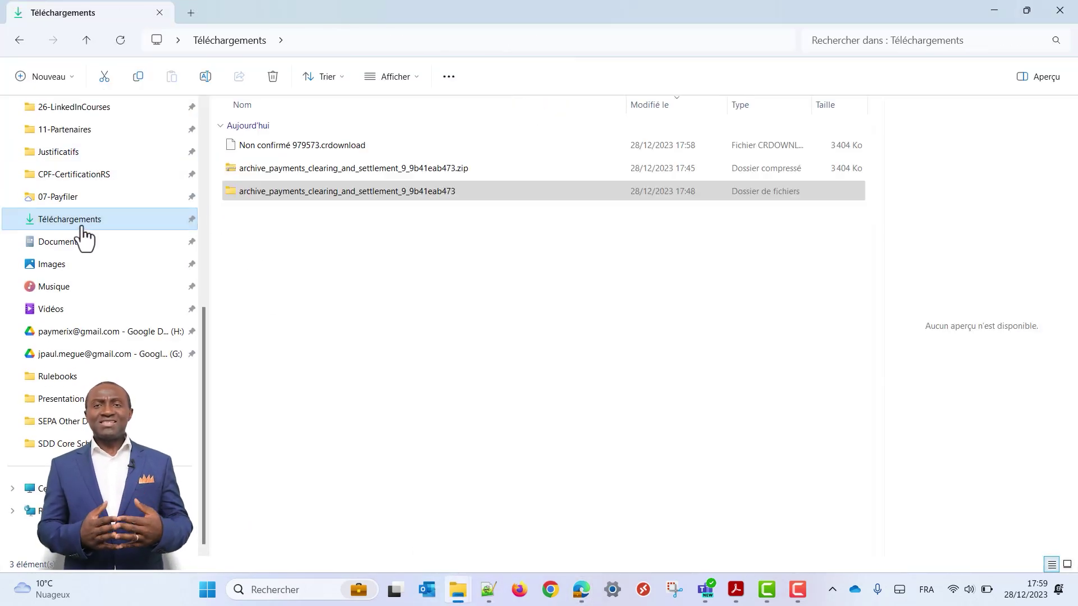
double_click(416, 196)
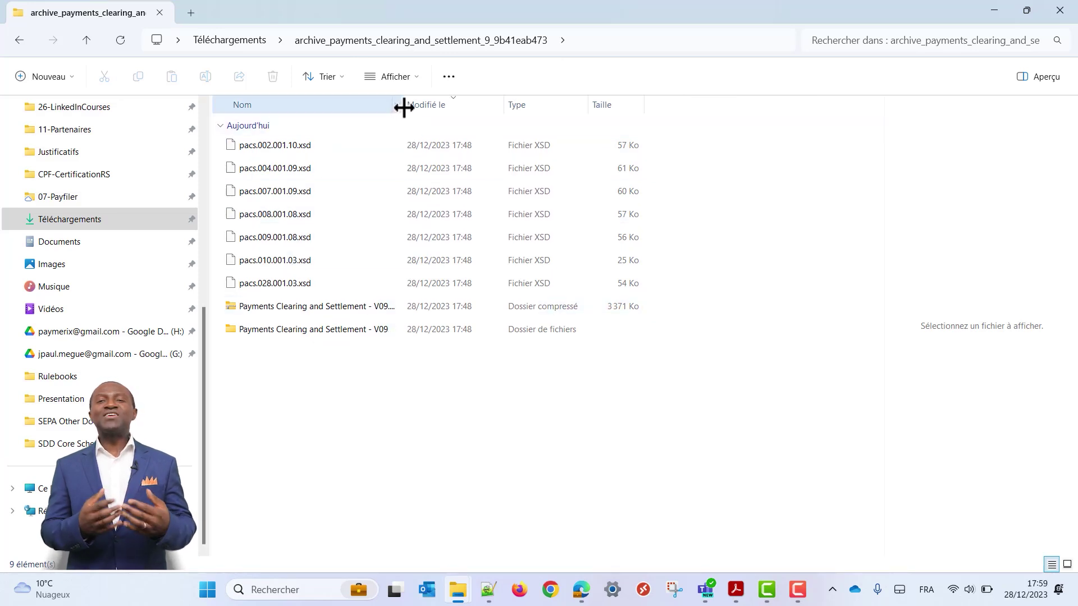
drag(402, 104, 546, 104)
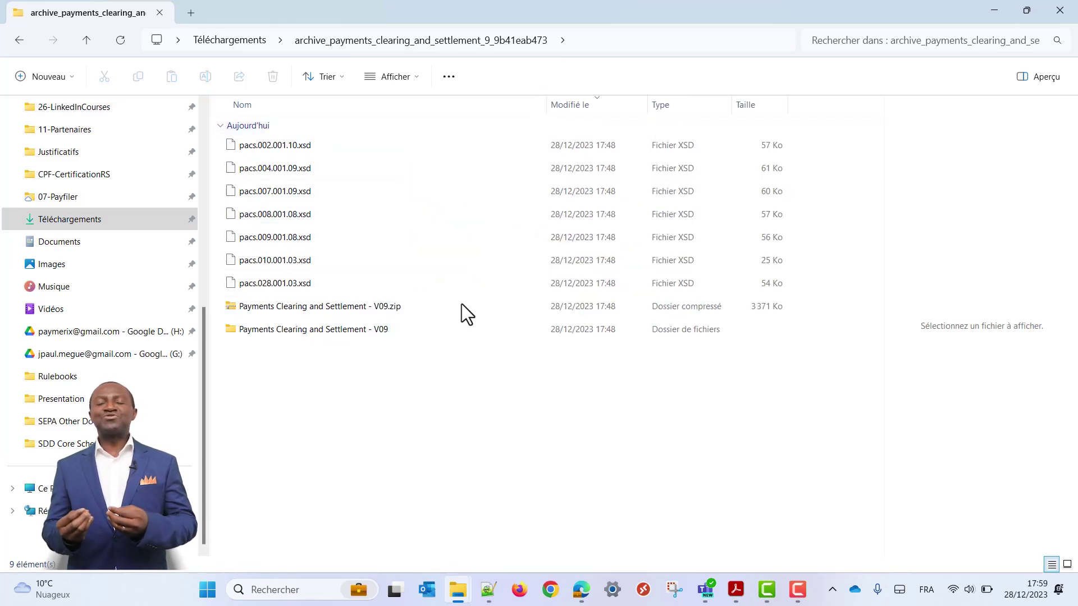
double_click(355, 327)
double_click(341, 145)
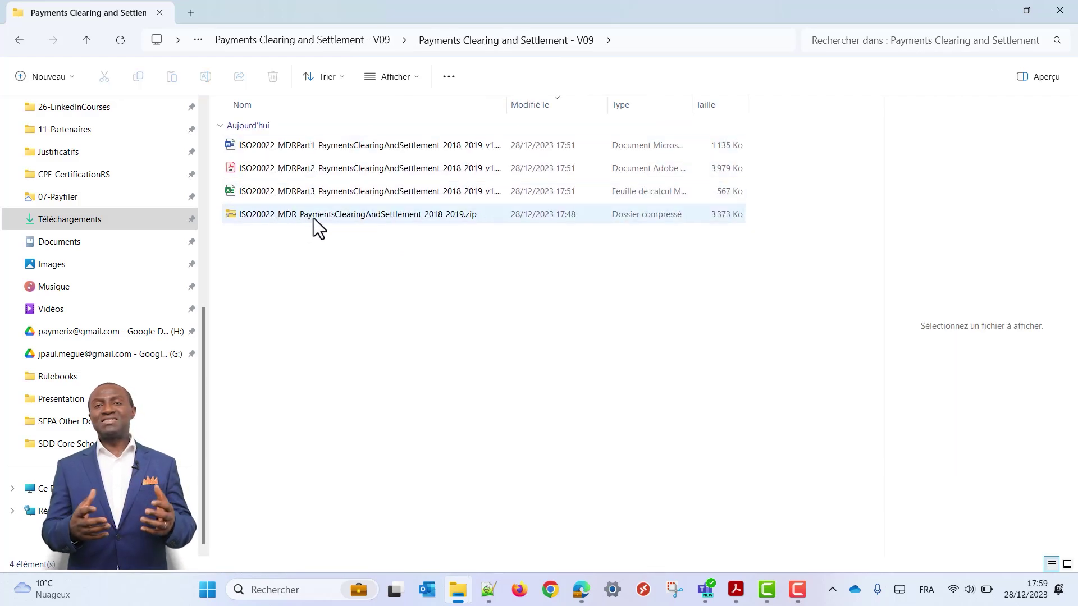
- Fit the name column, open the MDR Part 2 PDF at pacs.008.001.08, then close it
double_click(506, 105)
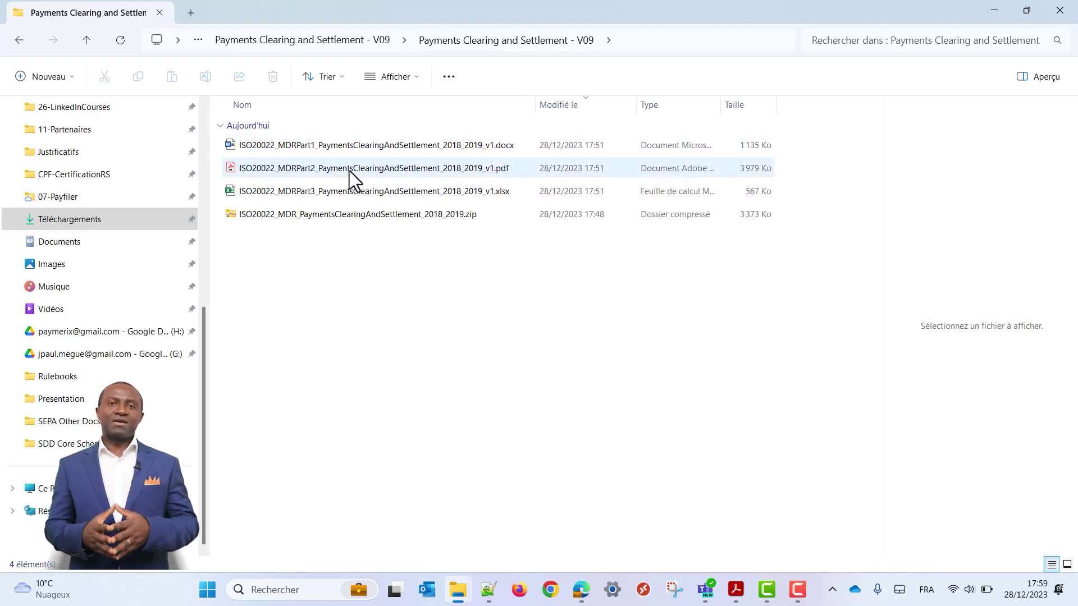
double_click(331, 175)
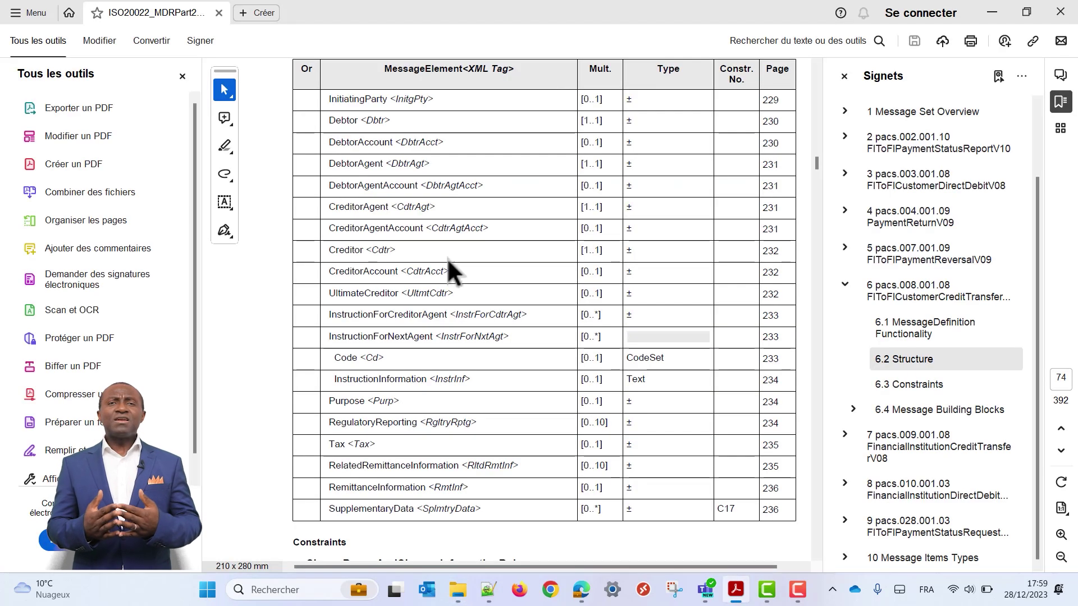
click(925, 297)
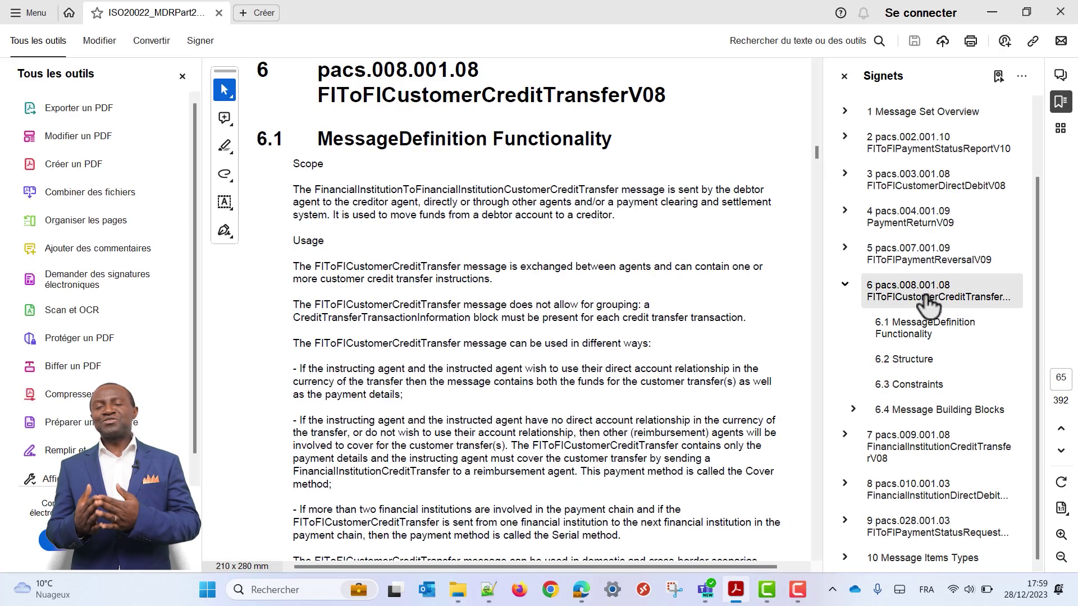
drag(818, 154, 985, 14)
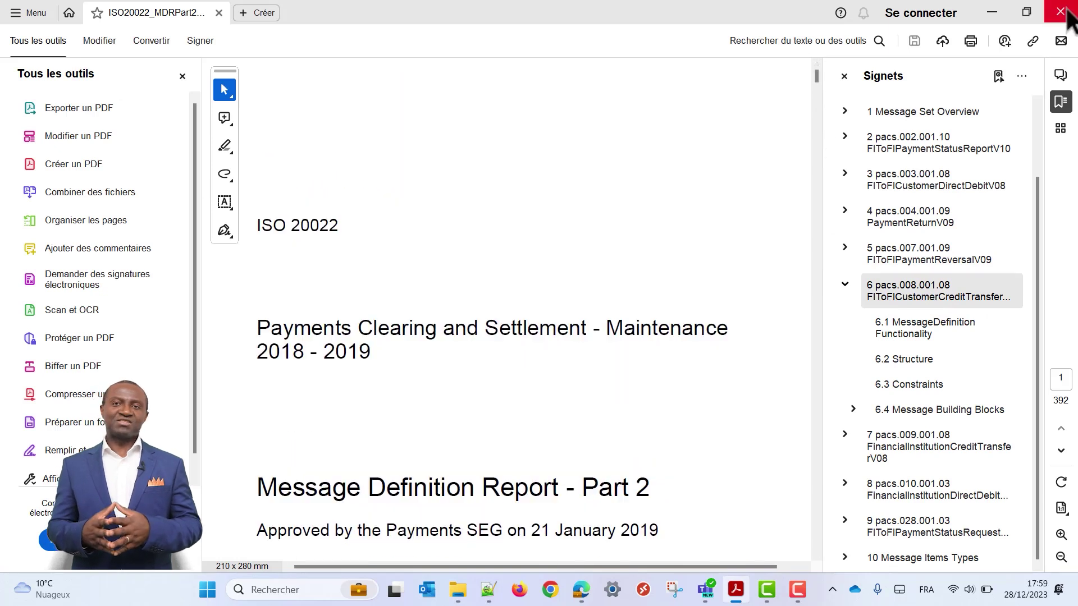
key(alt+F4)
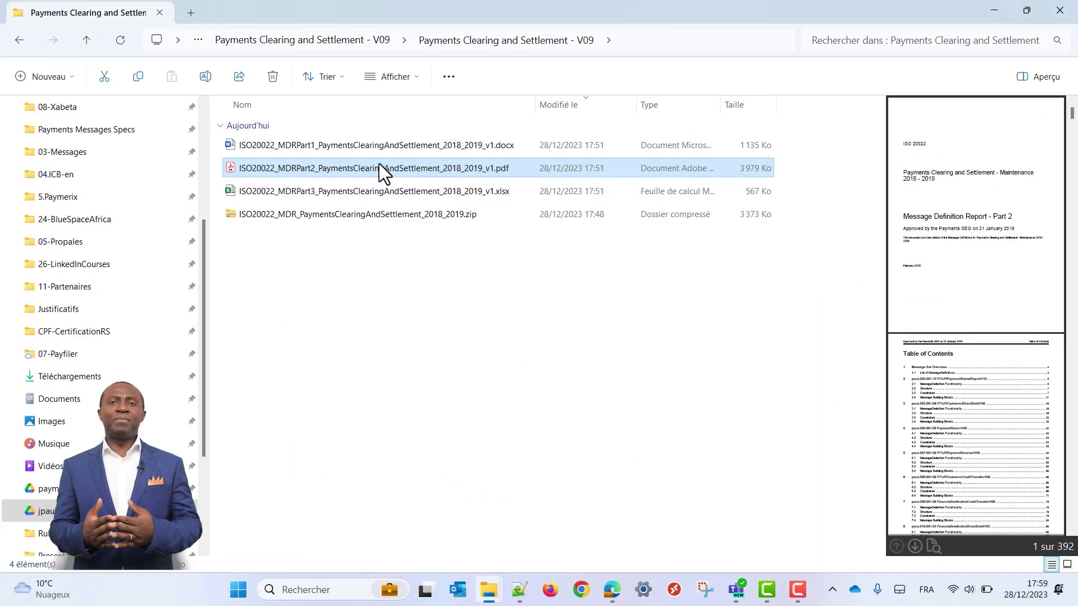
- Reopen MDR Part 2 and jump to bookmark 6.1 MessageDefinition Functionality
double_click(379, 168)
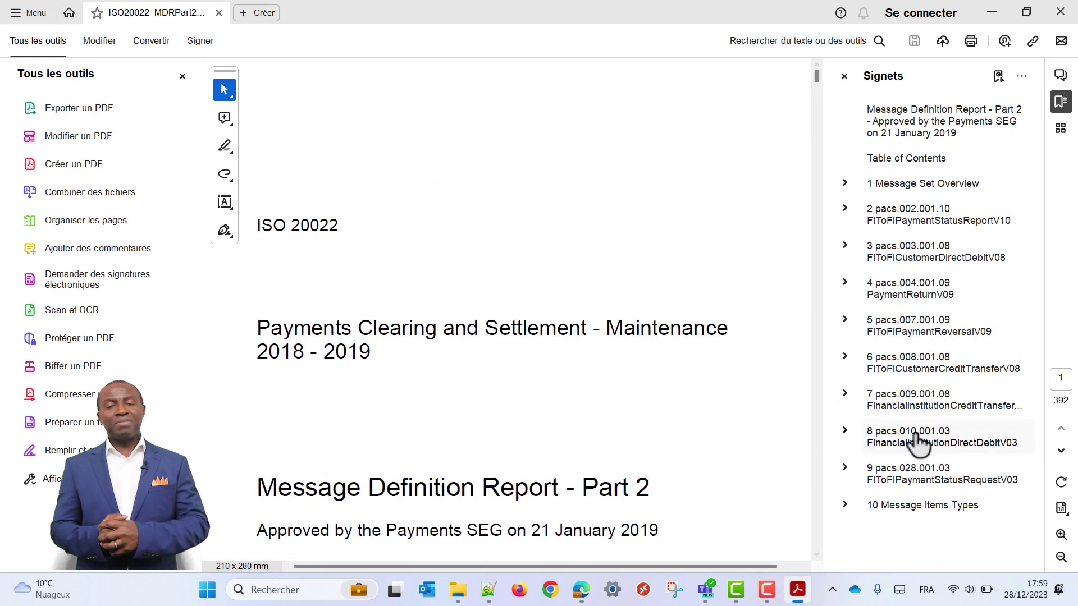
click(844, 357)
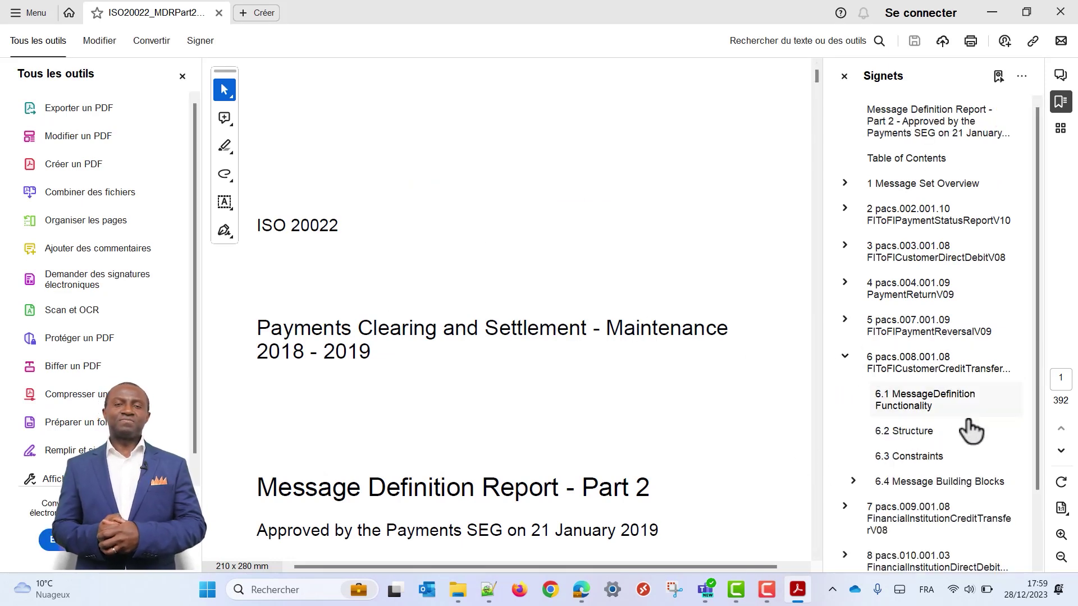
click(884, 404)
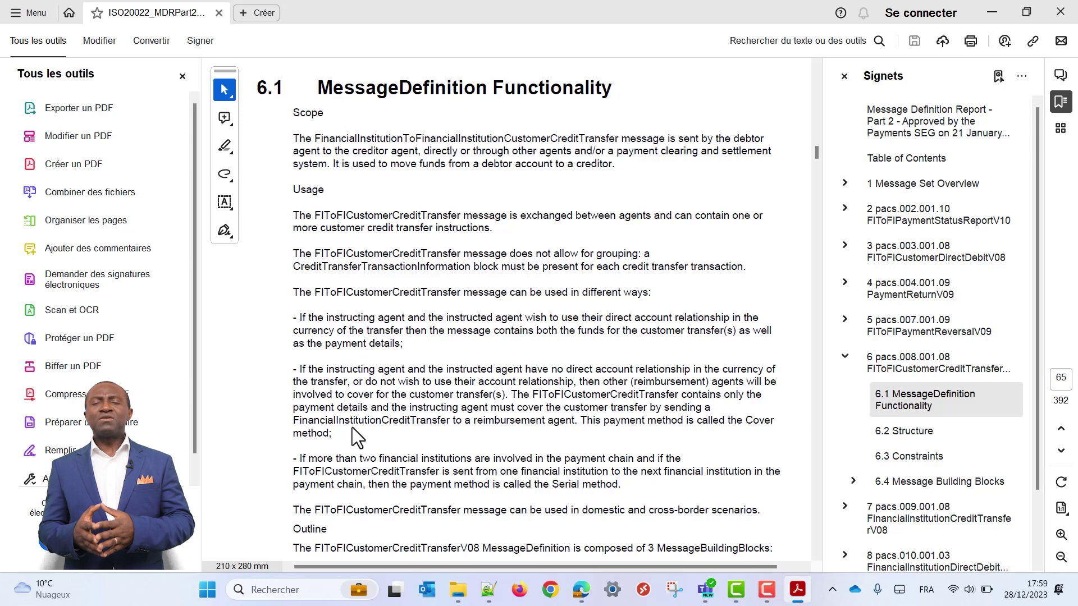
scroll(354, 494, down, 3)
scroll(358, 494, down, 3)
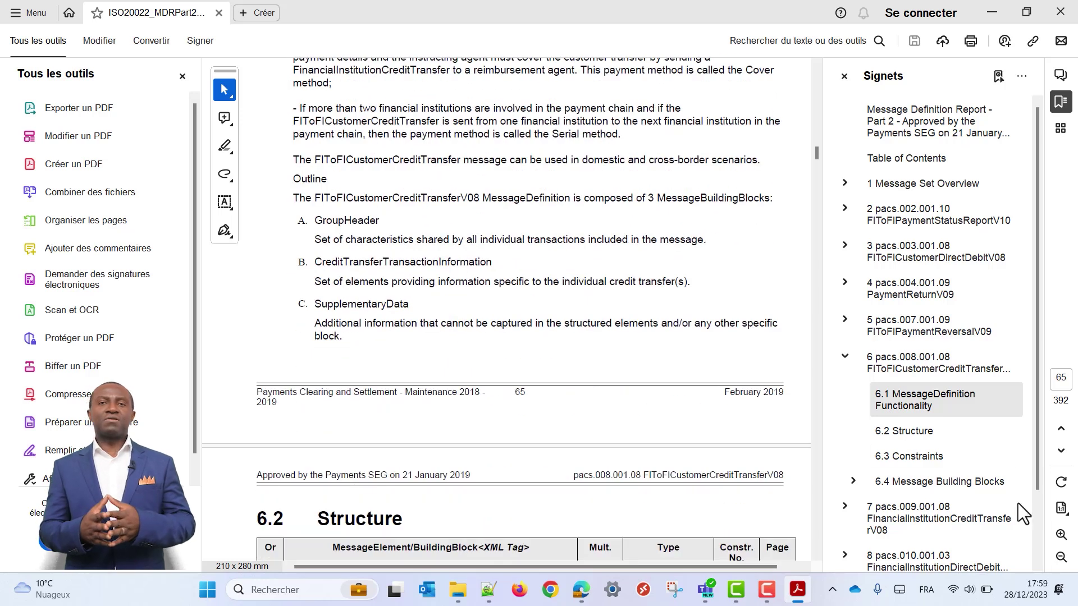
- Go from 6.2 Structure to GroupHeader's NumberOfTransactions definition
click(921, 435)
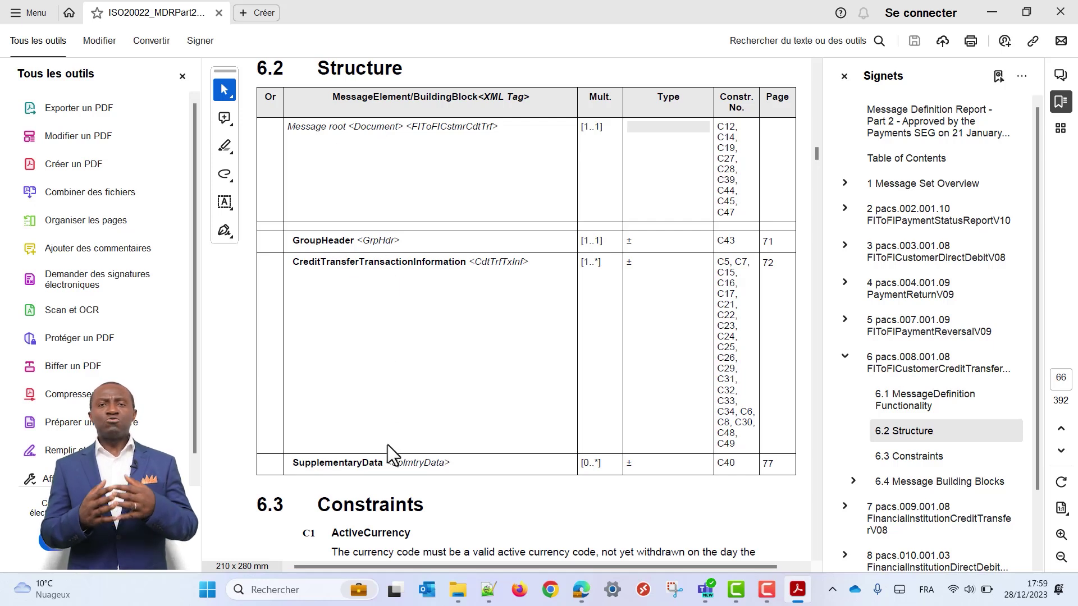
click(324, 241)
scroll(362, 329, down, 3)
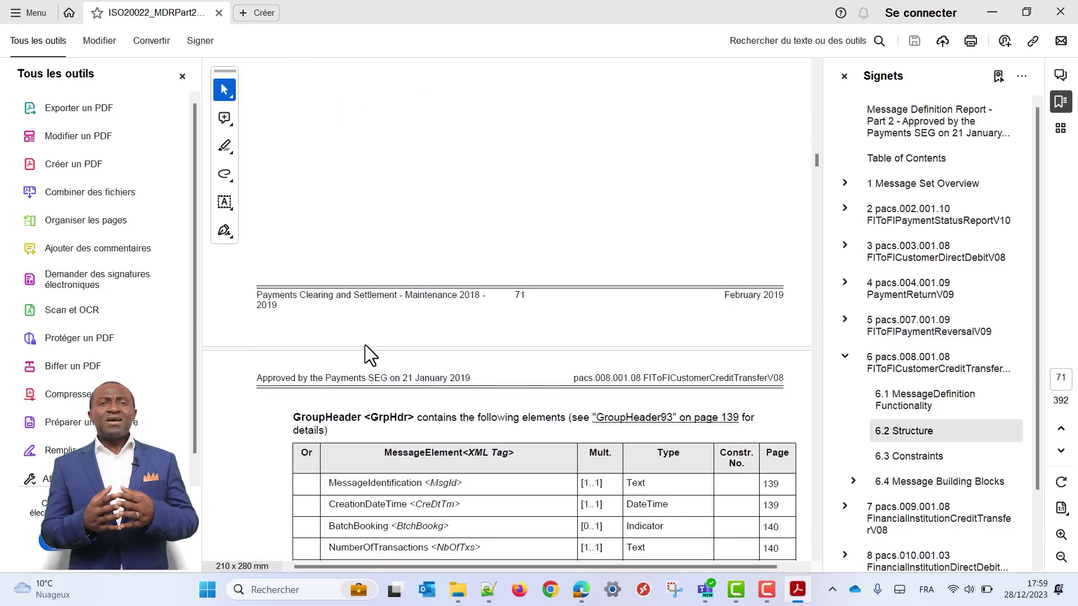
scroll(365, 345, down, 3)
scroll(365, 345, down, 3)
scroll(396, 304, up, 2)
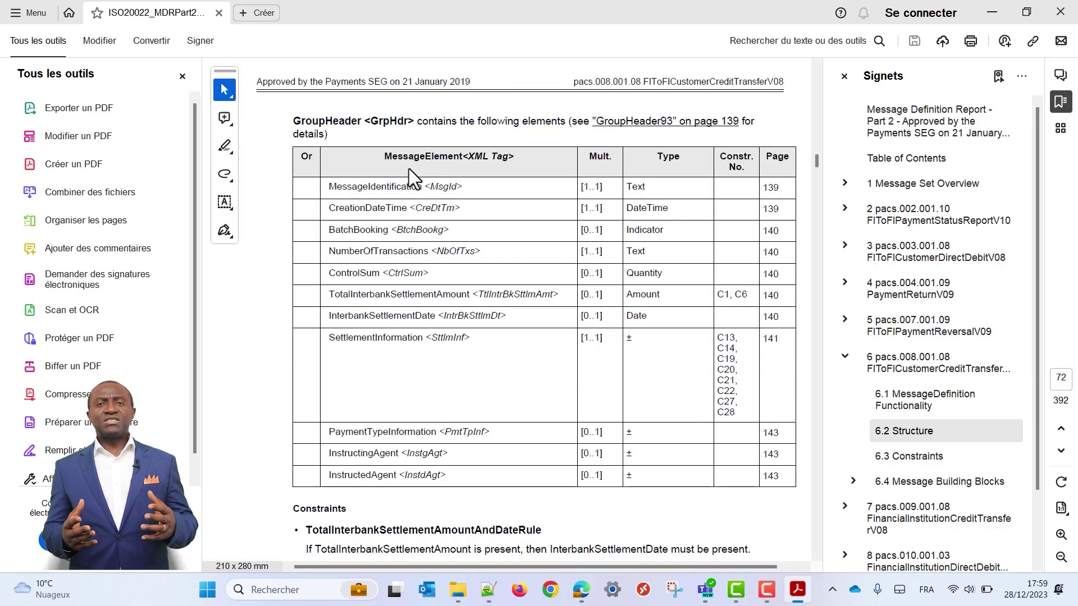
click(380, 251)
- Select the NumberOfTransactions and TotalInterbankSettlementAmount definitions, then return to 6.2 Structure
double_click(305, 104)
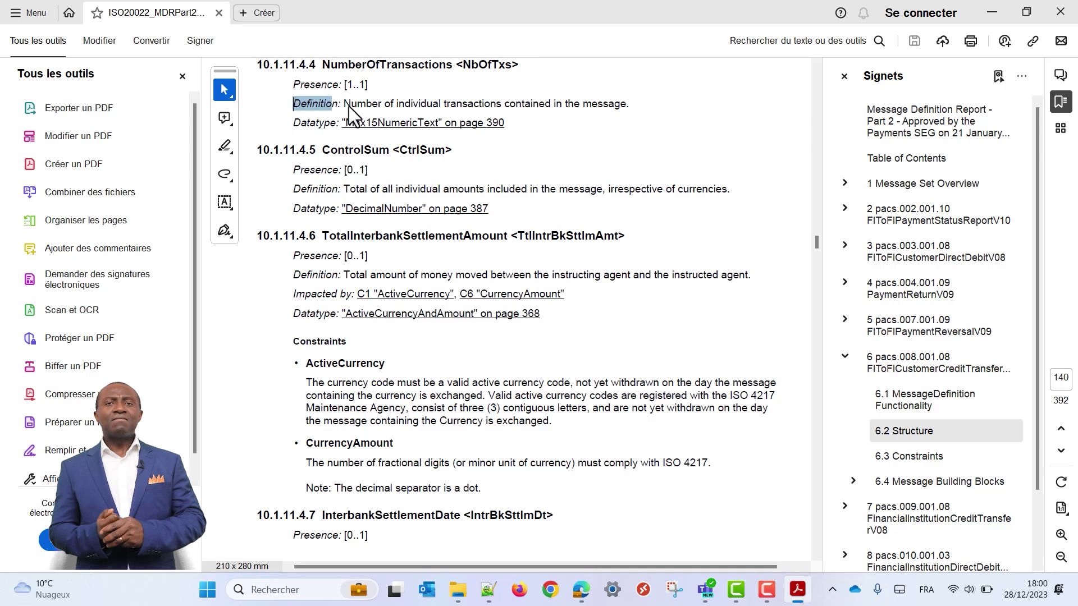
drag(349, 106, 598, 115)
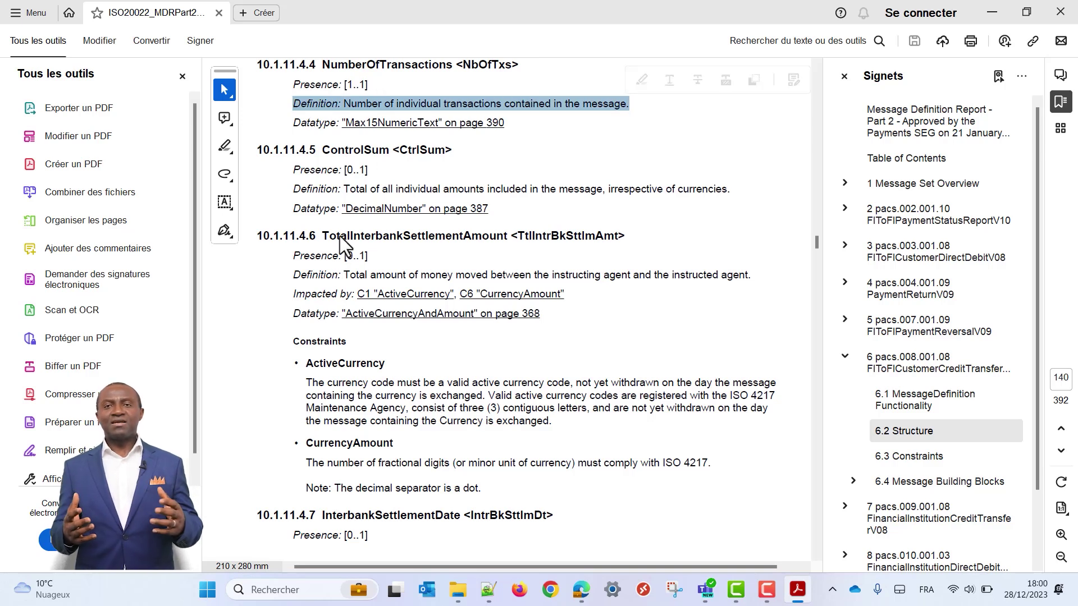
drag(293, 276, 718, 277)
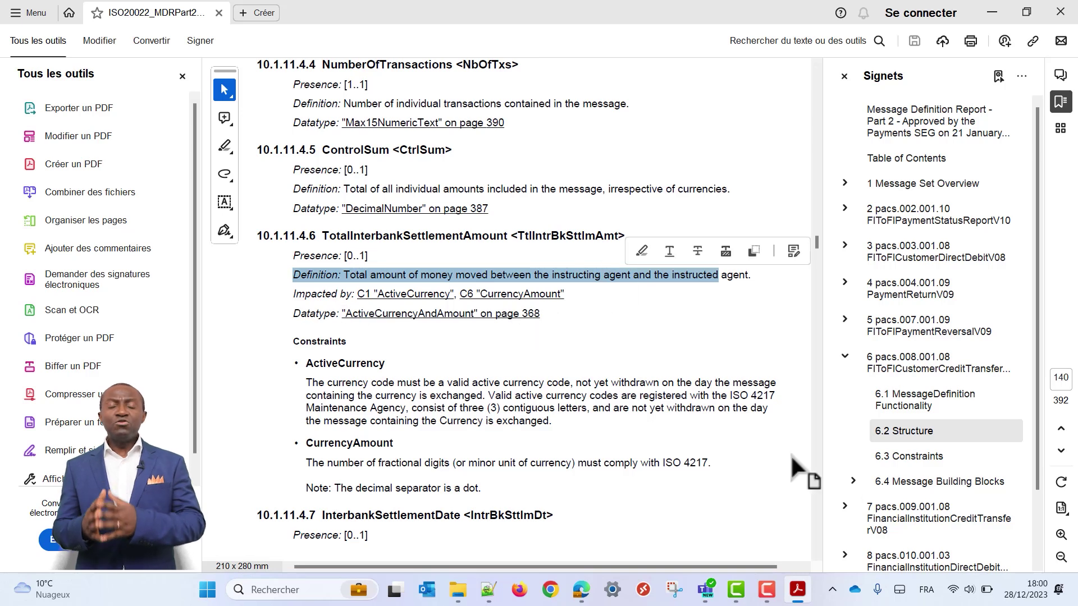
click(903, 436)
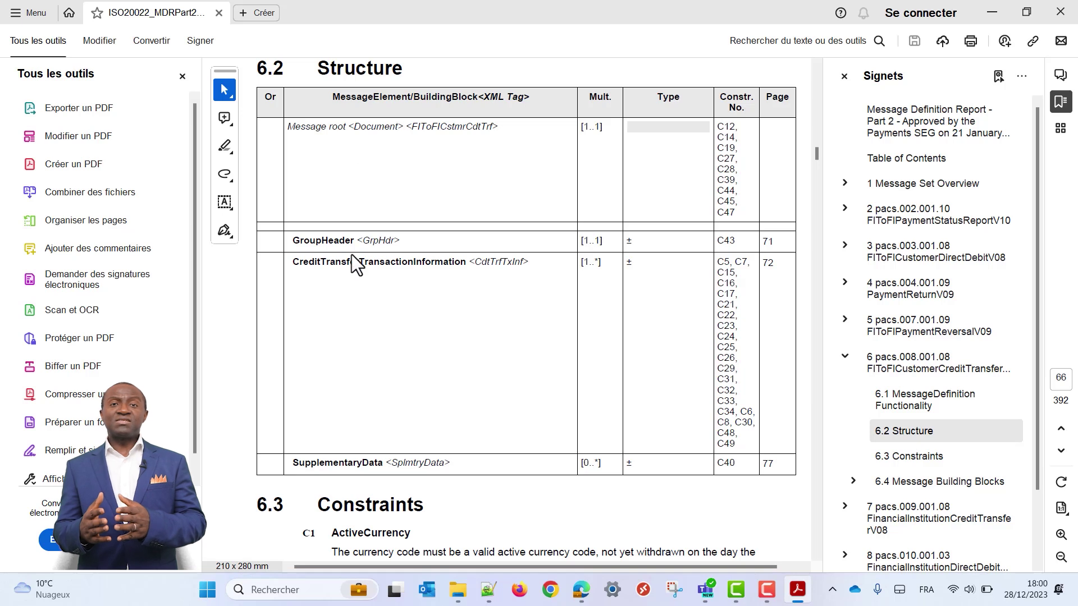
- Follow CreditTransferTransactionInformation to the RemittanceInformation definition on page 236
click(330, 260)
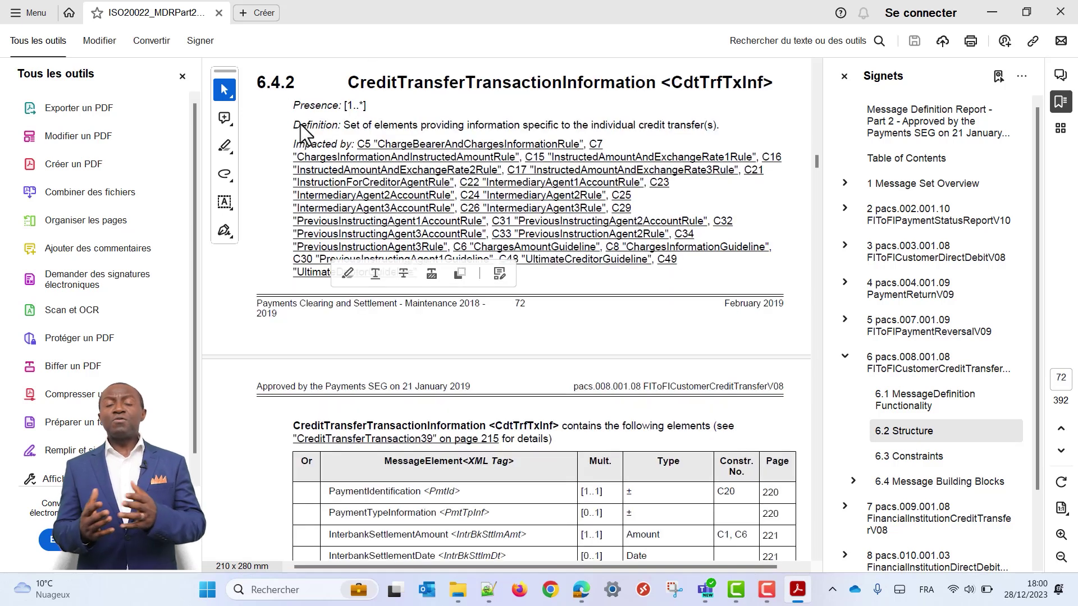
scroll(334, 411, down, 5)
scroll(341, 438, down, 3)
scroll(341, 440, down, 3)
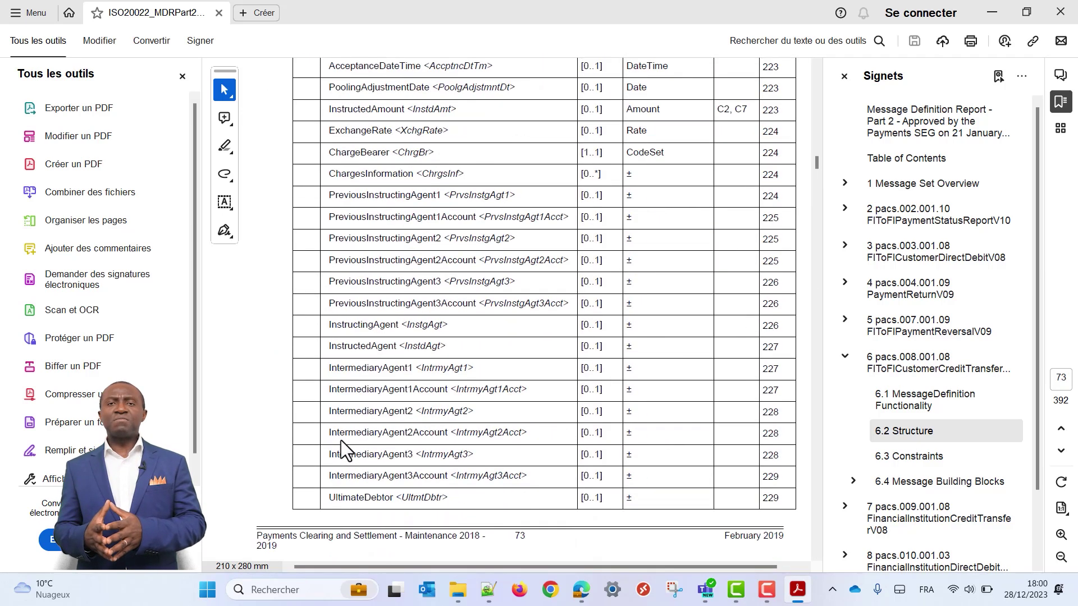
scroll(342, 441, down, 3)
scroll(341, 440, down, 3)
scroll(366, 439, down, 3)
scroll(365, 446, down, 3)
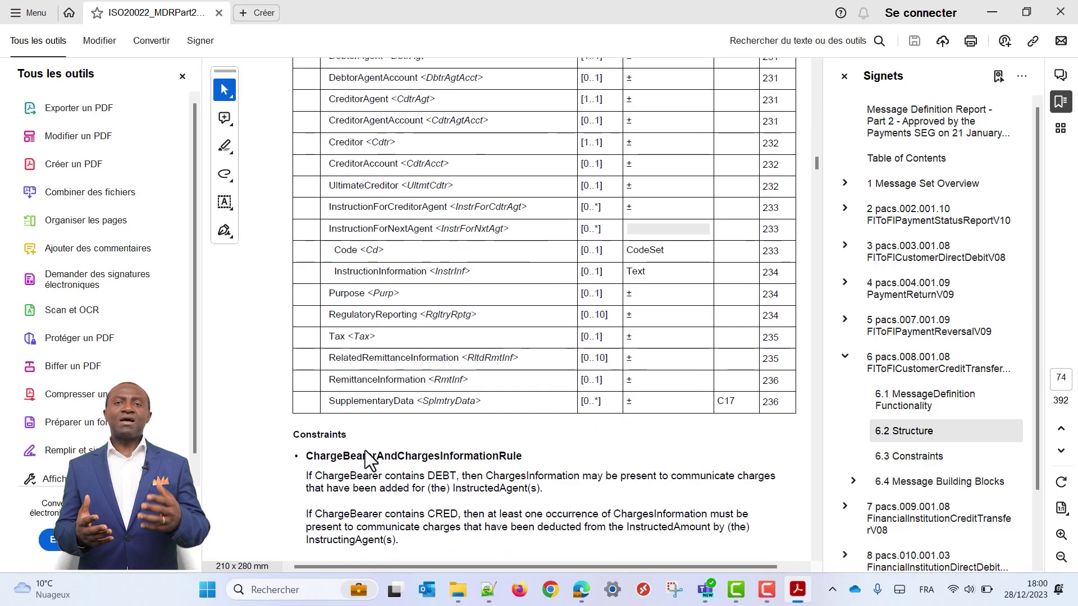
scroll(365, 452, down, 3)
scroll(443, 215, up, 2)
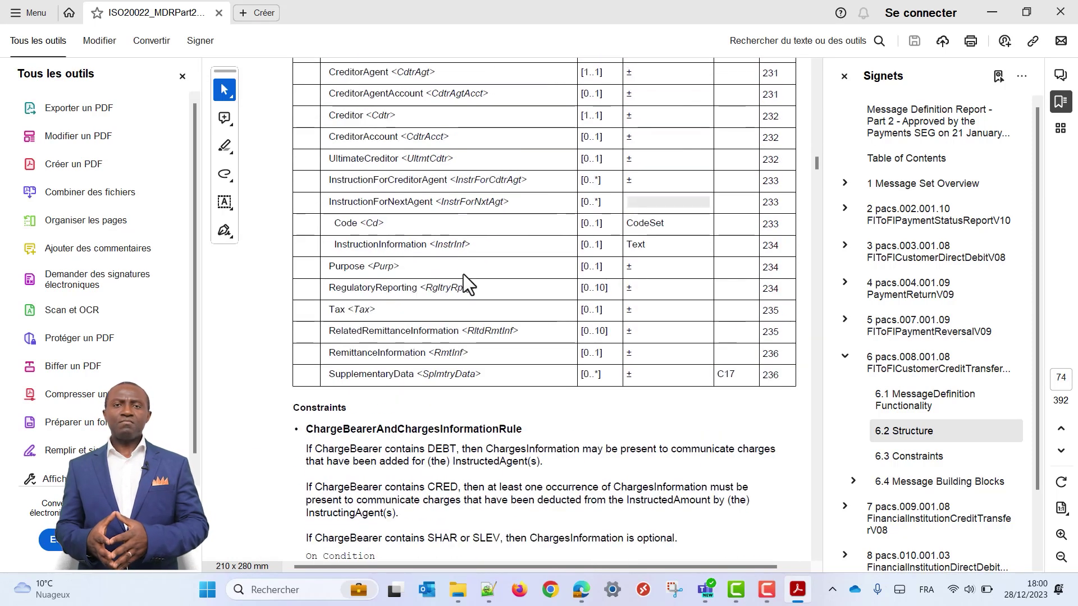
click(378, 352)
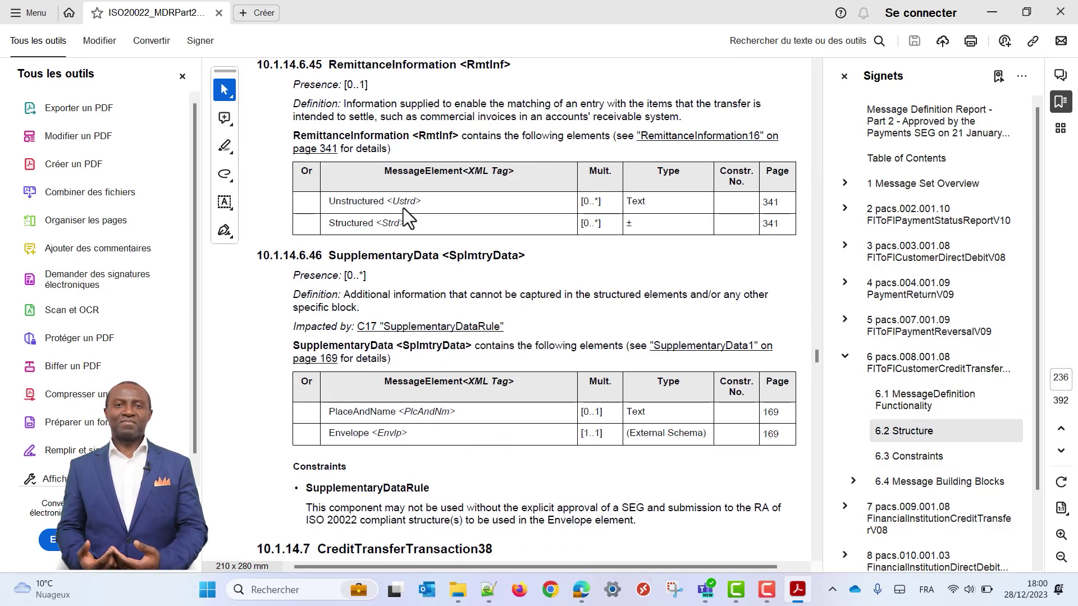
- Minimize Acrobat Reader and use its taskbar icon
click(992, 11)
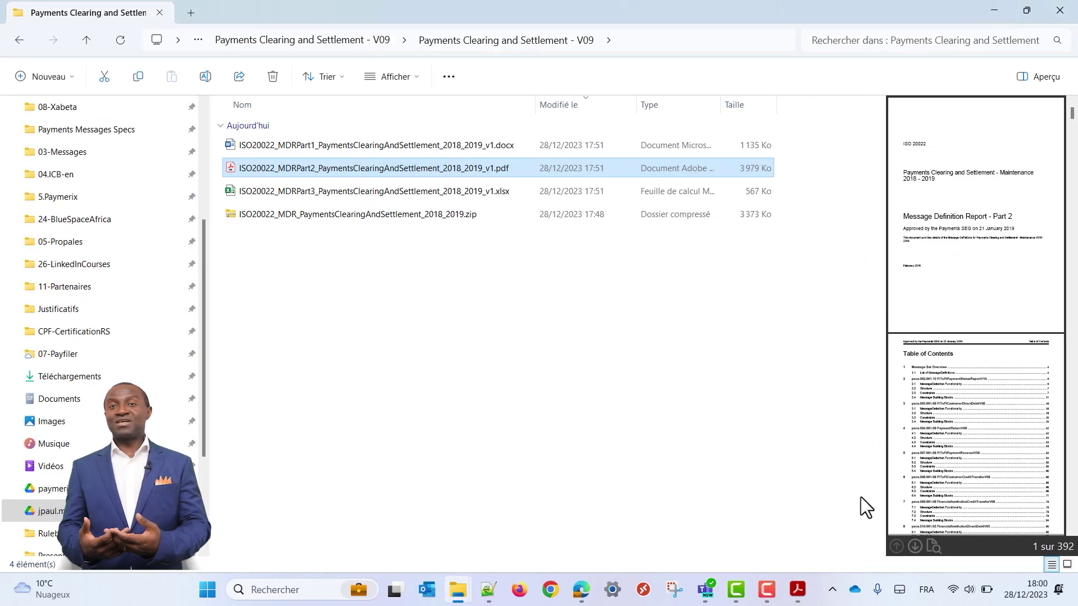
click(767, 593)
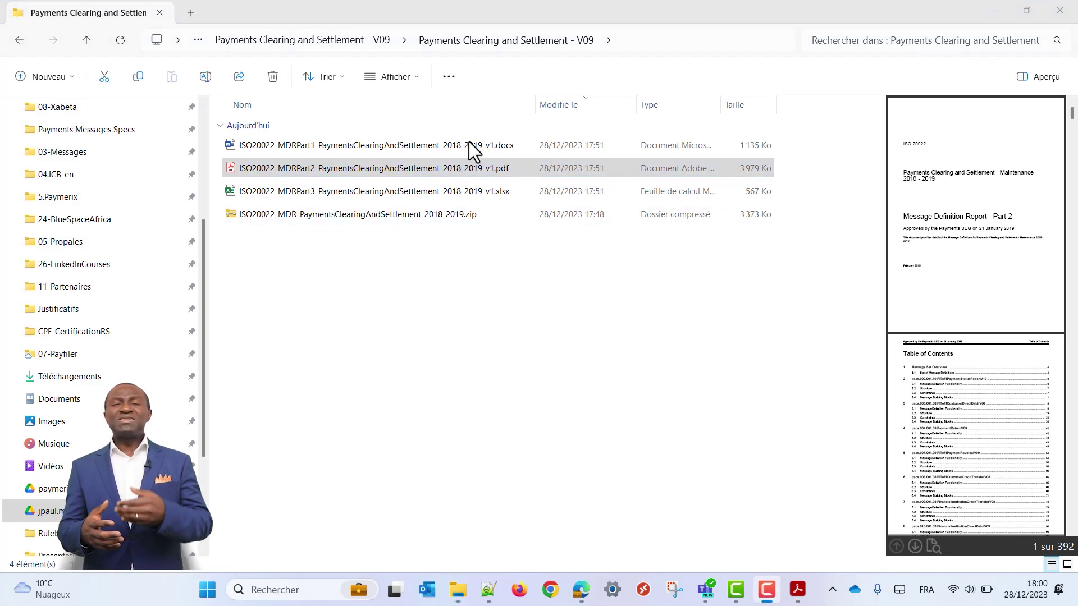